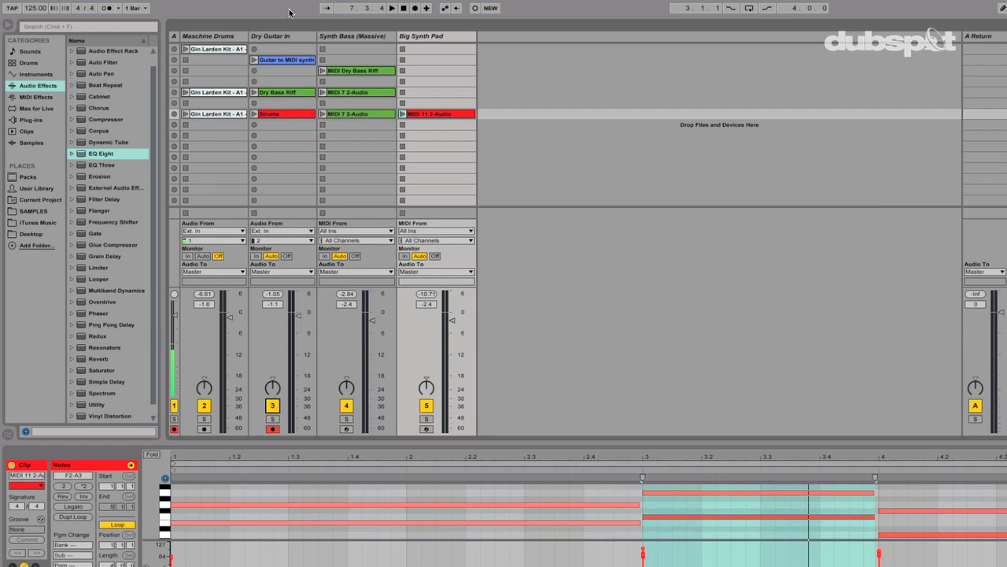
Step: Select Dry Guitar In, play and stop the Guitar to MIDI synth clip, then view Dry Bass Riff
{"action": "left_click", "coordinate": [282, 35]}
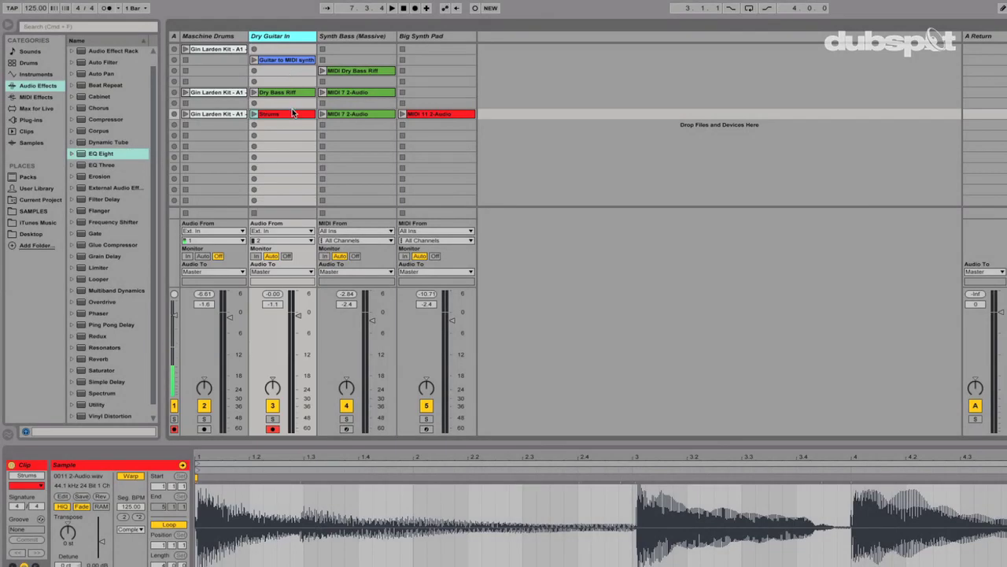
{"action": "left_click", "coordinate": [267, 62]}
{"action": "left_click", "coordinate": [254, 60]}
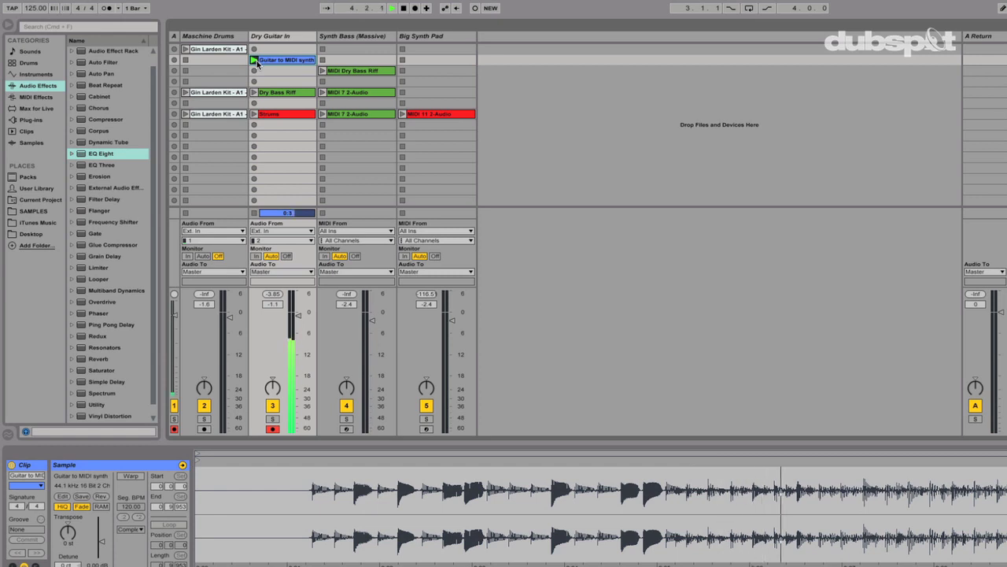
{"action": "left_click", "coordinate": [254, 213]}
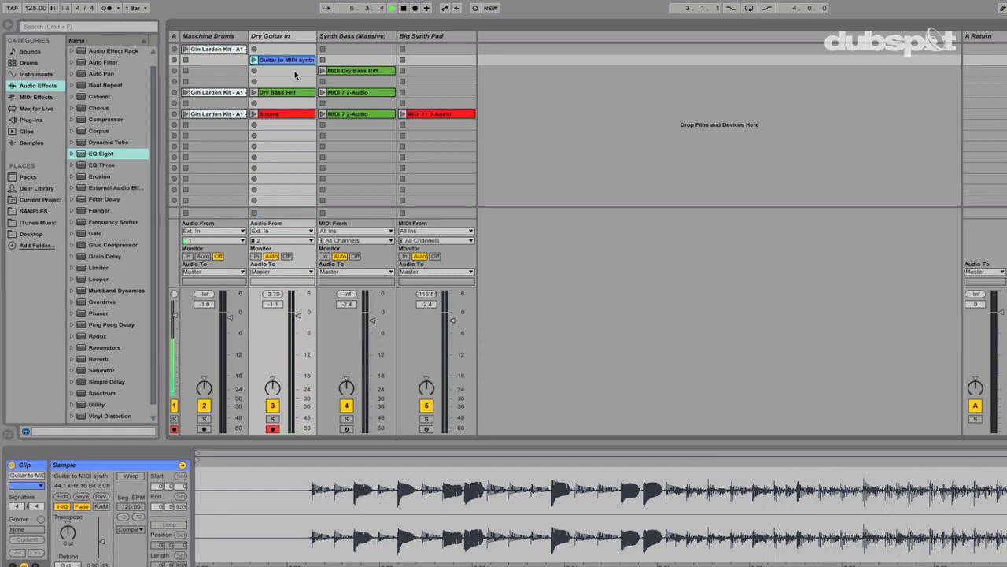
{"action": "left_click", "coordinate": [273, 92]}
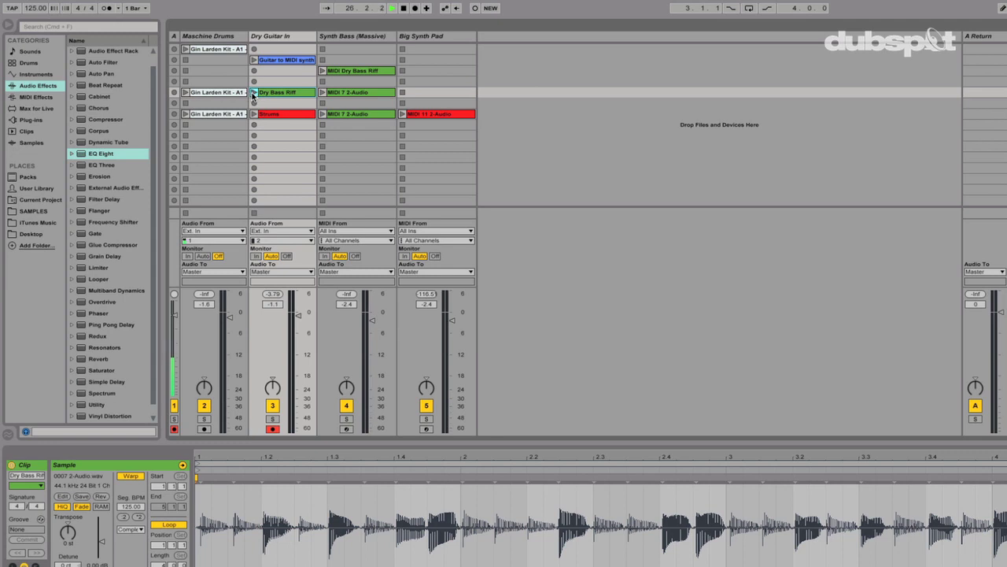
Step: Play Dry Bass Riff, convert its melody to a new MIDI track, and play the result
{"action": "left_click", "coordinate": [253, 93]}
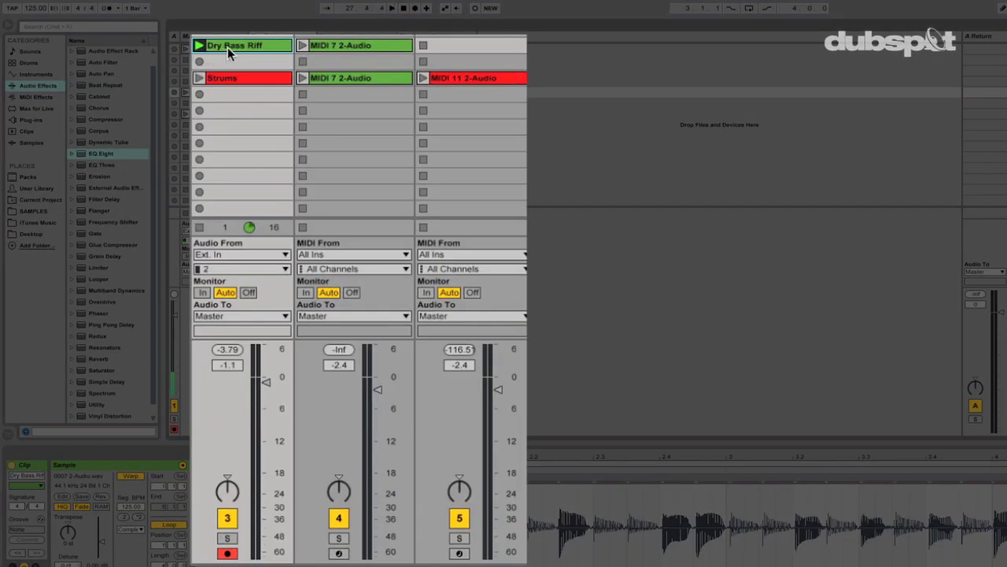
{"action": "right_click", "coordinate": [227, 47]}
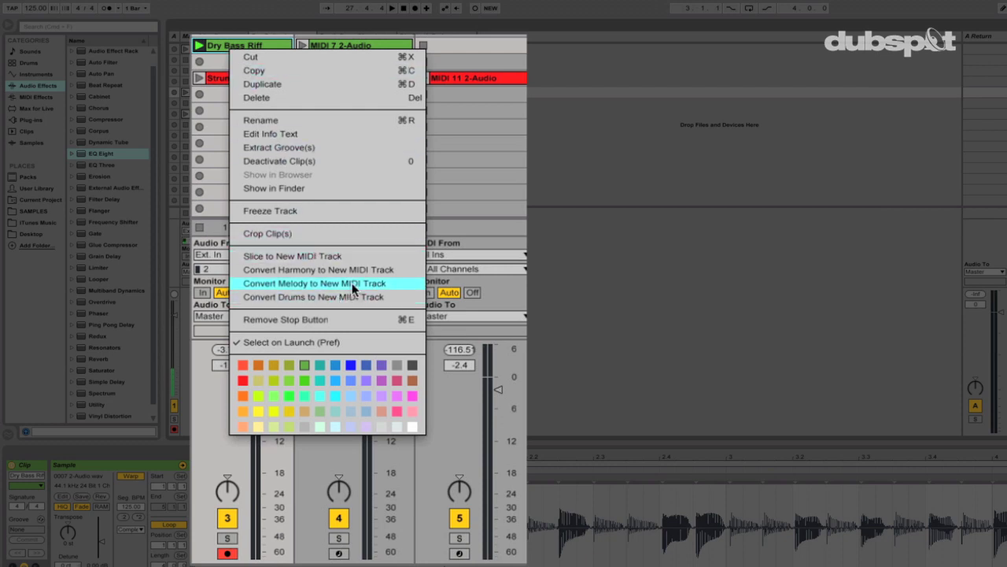
{"action": "left_click", "coordinate": [352, 282]}
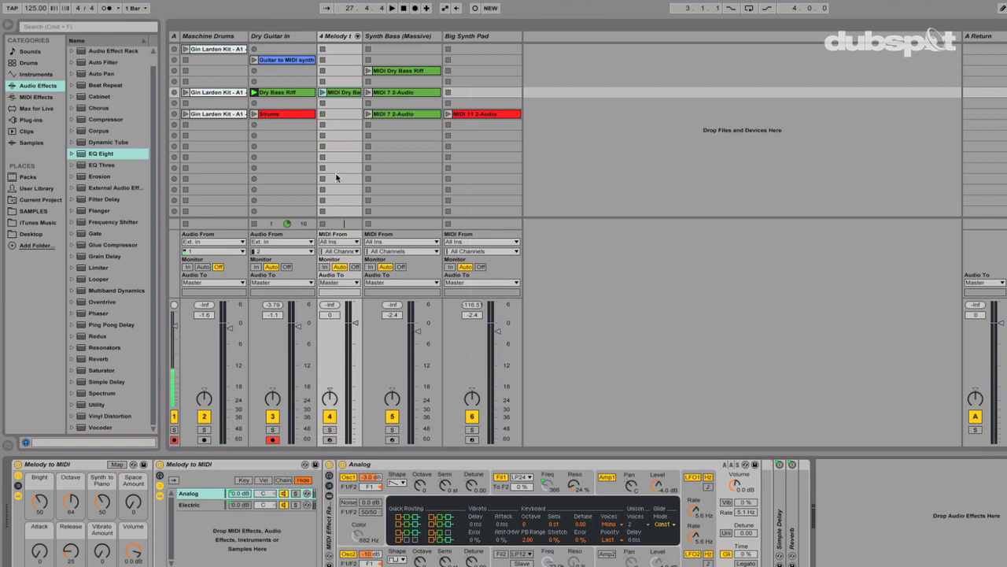
{"action": "left_click", "coordinate": [323, 92]}
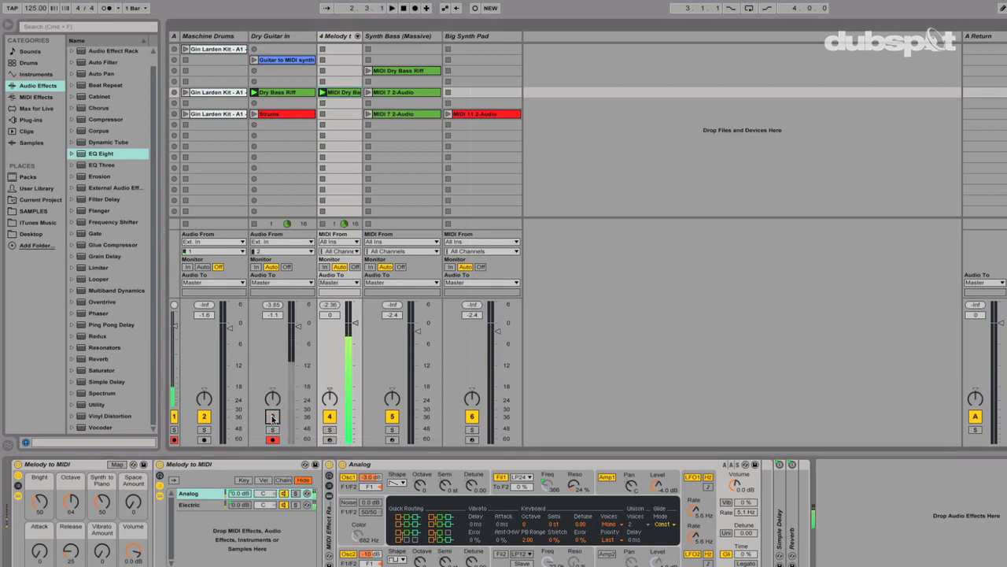
Step: Quantize all the converted bass notes to the grid in an enlarged piano roll
{"action": "left_click", "coordinate": [344, 93]}
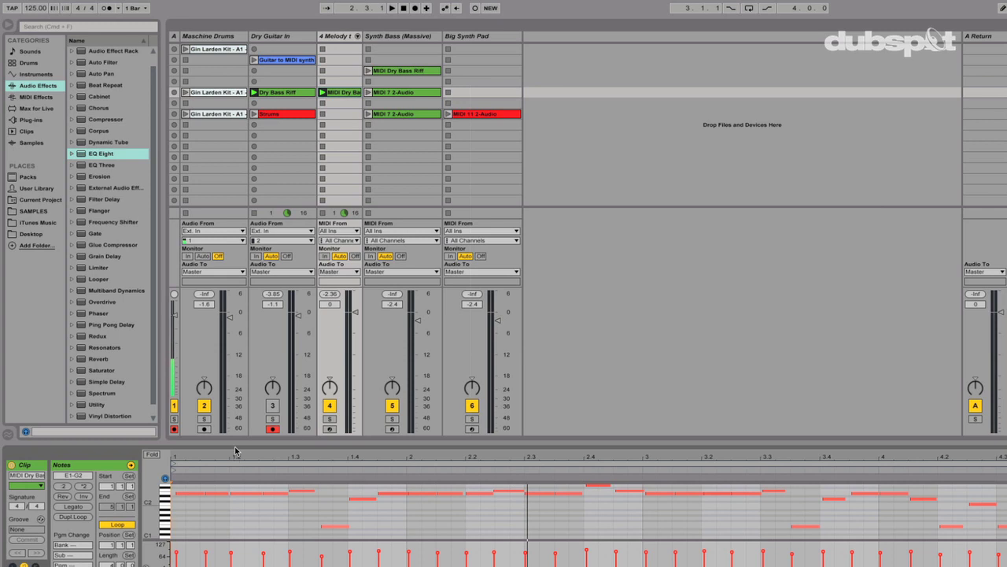
{"action": "left_click_drag", "start_coordinate": [321, 445], "coordinate": [321, 264]}
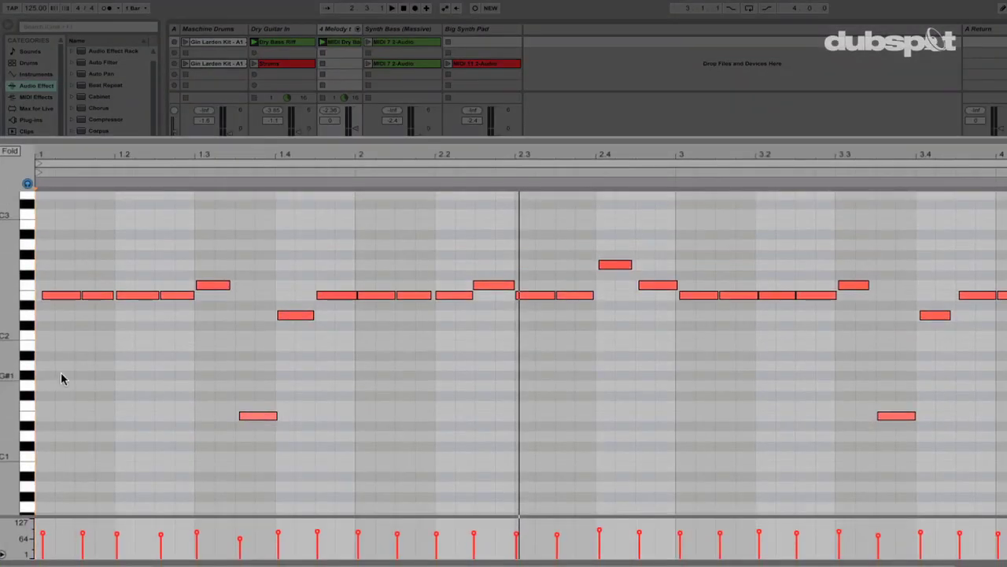
{"action": "key", "text": "ctrl+a"}
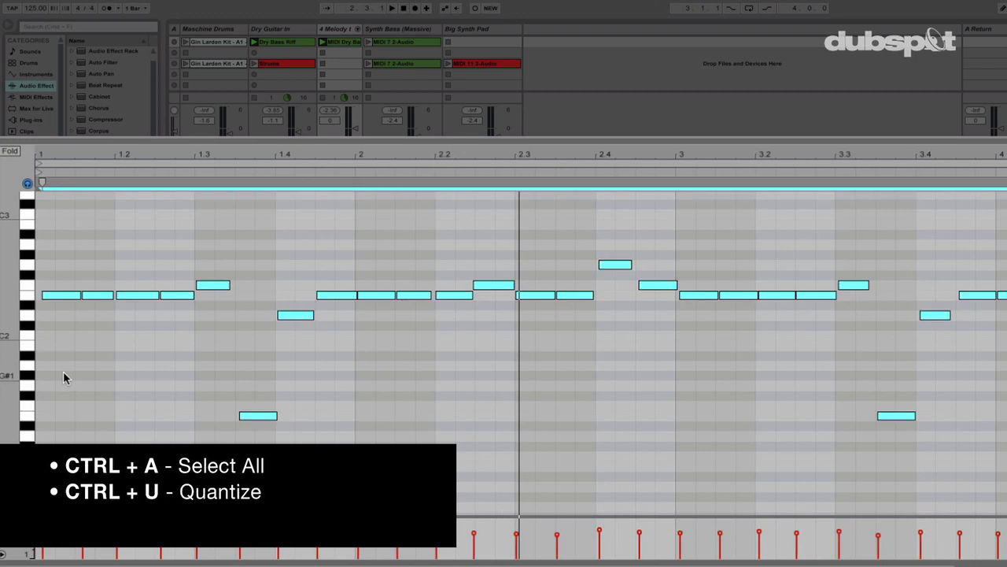
{"action": "key", "text": "ctrl+u"}
Step: Drop the E2 notes one octave, shorten them to stabs, and move the clip to Synth Bass
{"action": "left_click", "coordinate": [26, 297]}
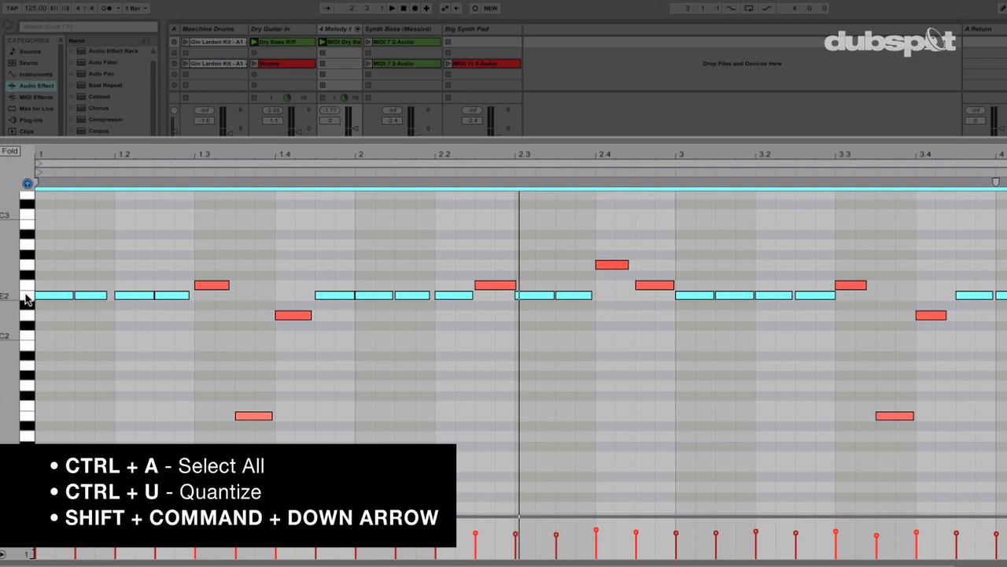
{"action": "key", "text": "shift+super+Down"}
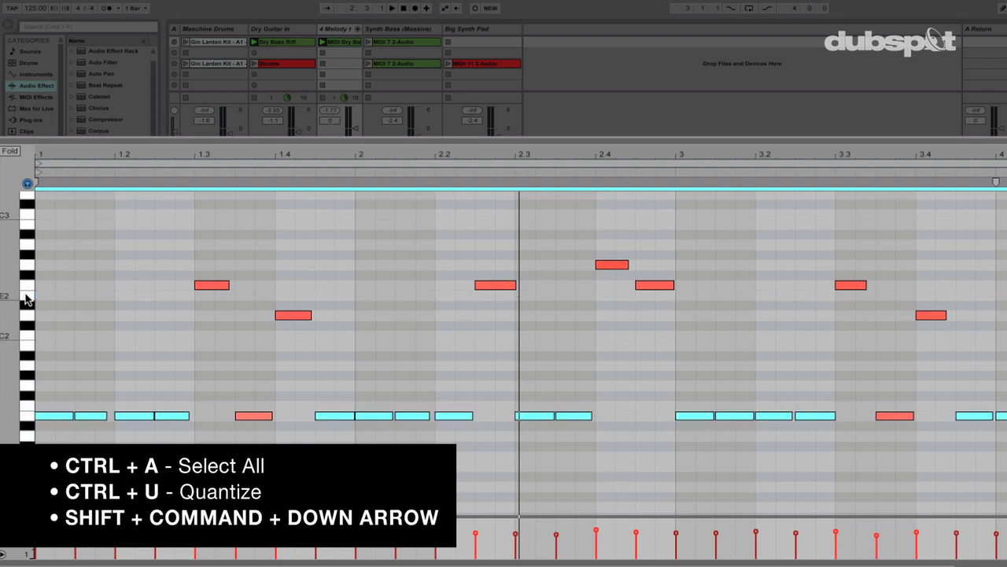
{"action": "key", "text": "space"}
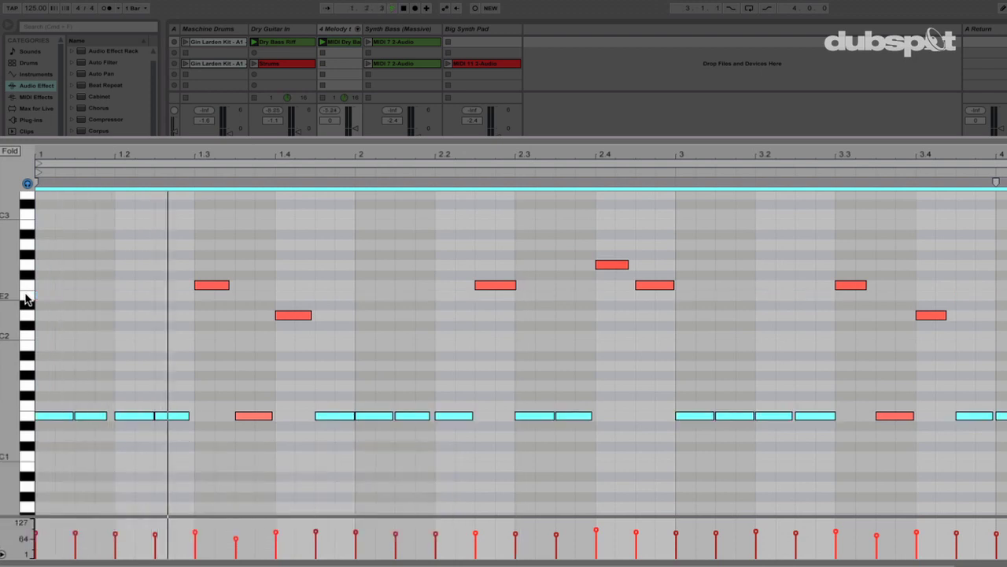
{"action": "left_click_drag", "start_coordinate": [153, 415], "coordinate": [137, 415]}
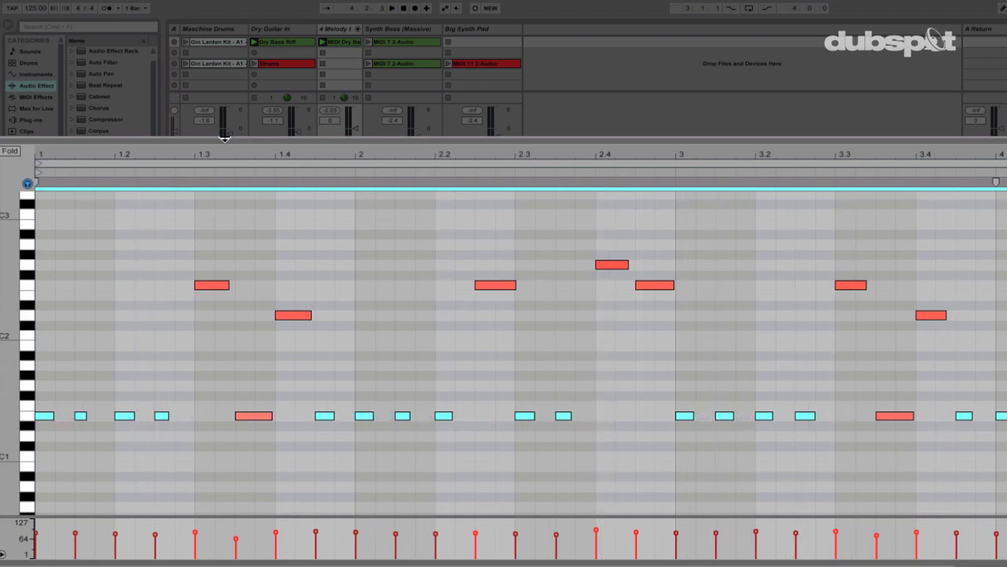
{"action": "left_click_drag", "start_coordinate": [227, 143], "coordinate": [318, 448]}
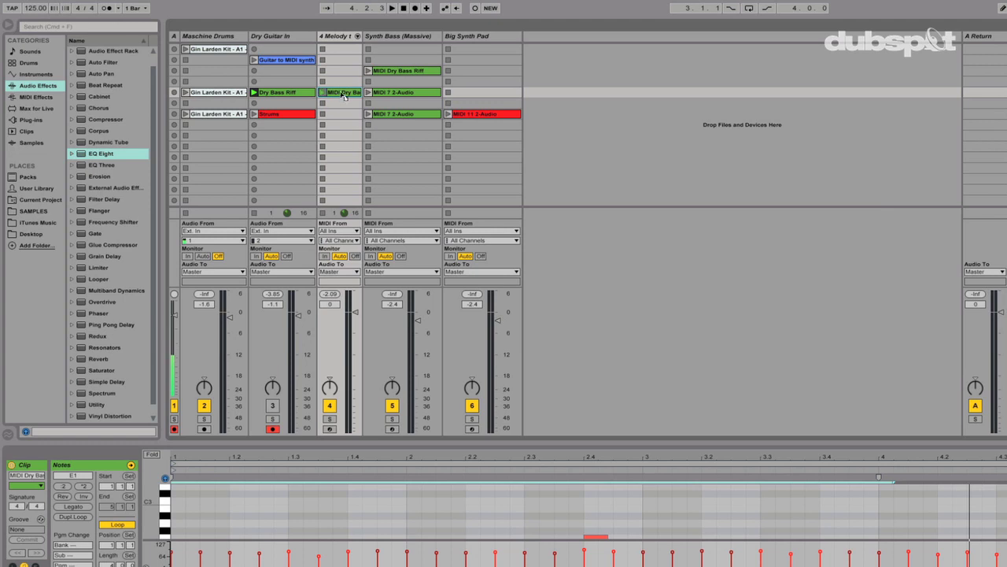
{"action": "left_click_drag", "start_coordinate": [343, 94], "coordinate": [390, 64]}
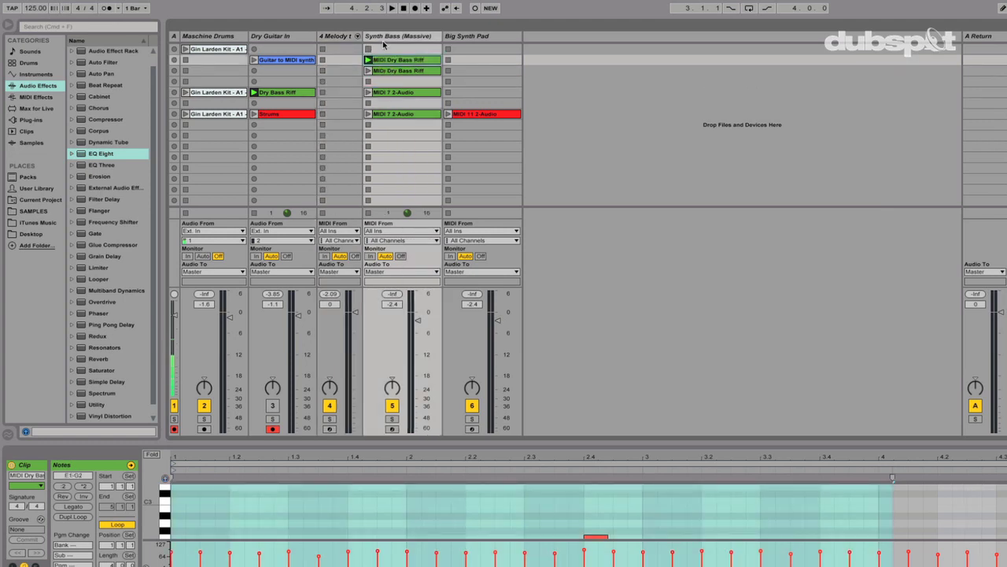
Step: Delete the empty 4 Melody track and open the Massive editor from Synth Bass's devices
{"action": "left_click", "coordinate": [347, 38]}
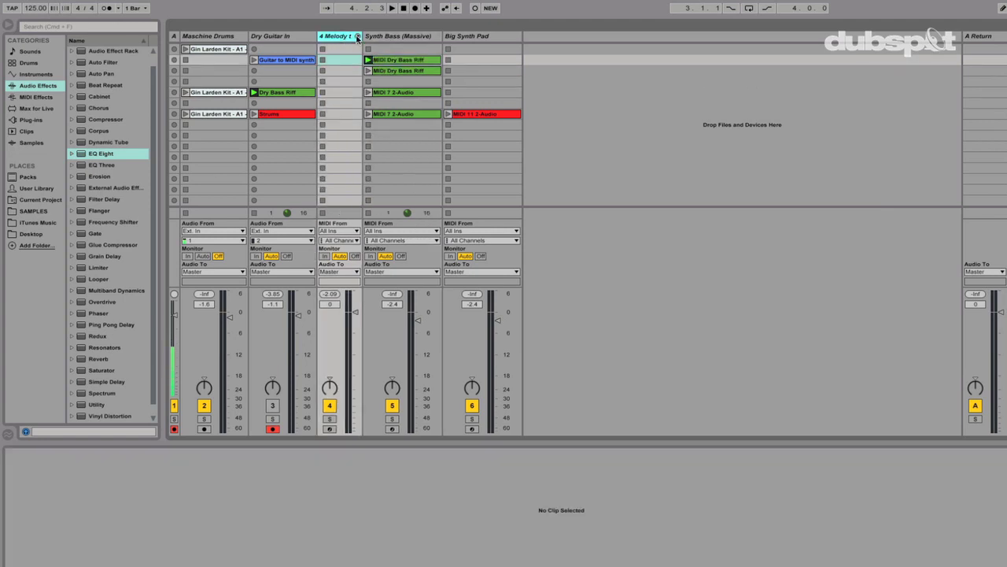
{"action": "key", "text": "Delete"}
{"action": "left_click", "coordinate": [339, 83]}
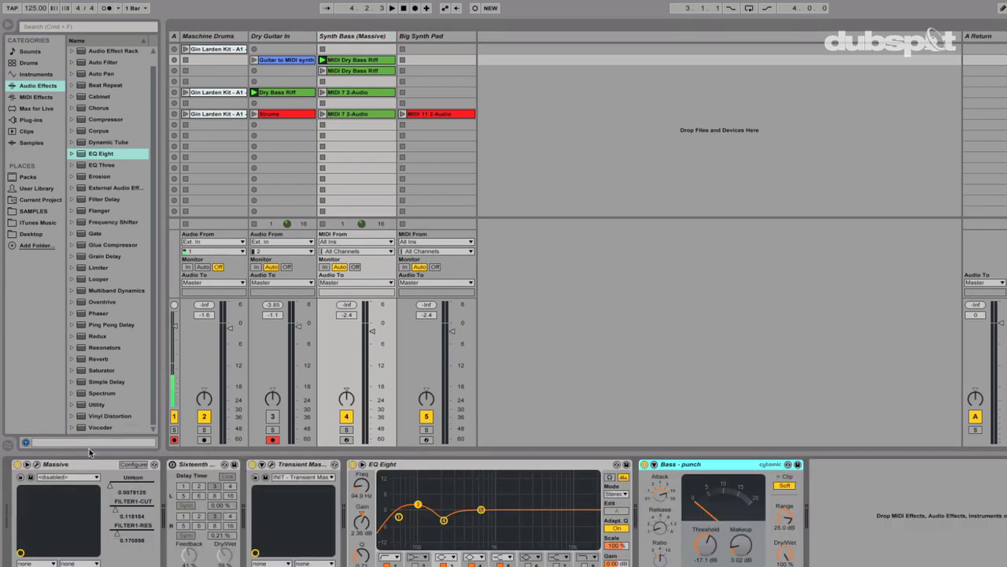
{"action": "left_click", "coordinate": [37, 466]}
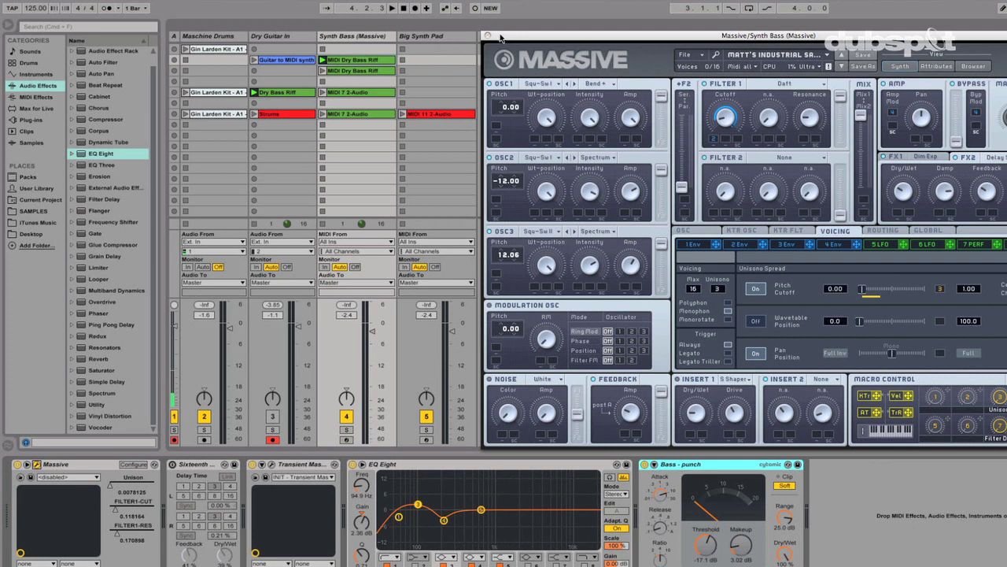
Step: Launch scene 5 to hear drums and bass through Massive, then close the Massive window
{"action": "left_click_drag", "start_coordinate": [510, 38], "coordinate": [434, 155]}
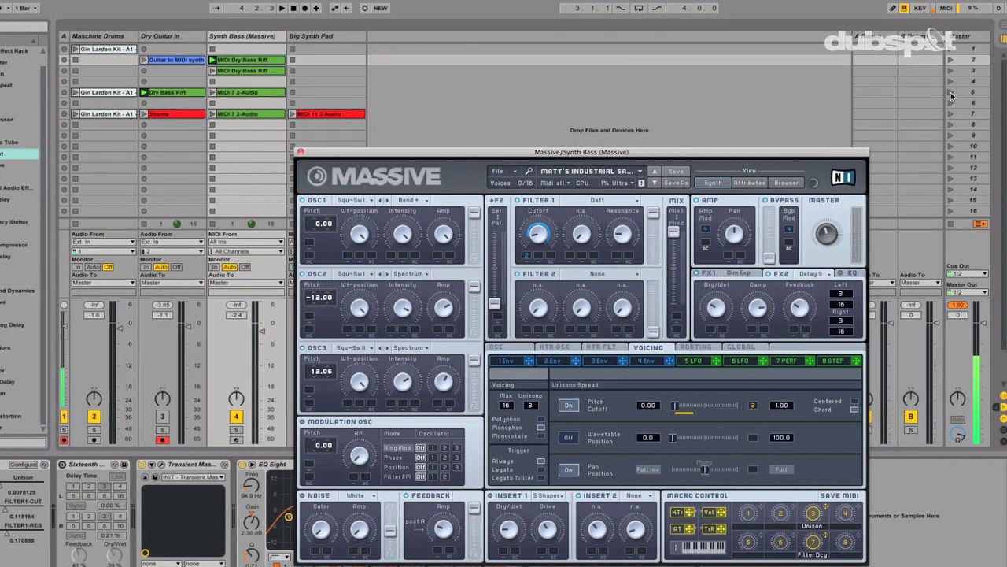
{"action": "left_click", "coordinate": [950, 92]}
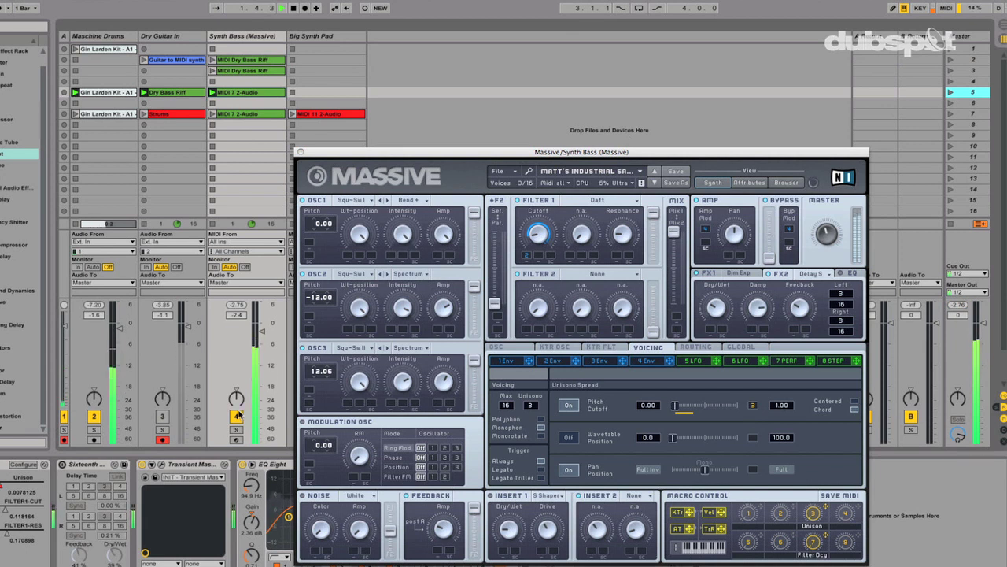
{"action": "left_click_drag", "start_coordinate": [390, 154], "coordinate": [475, 37]}
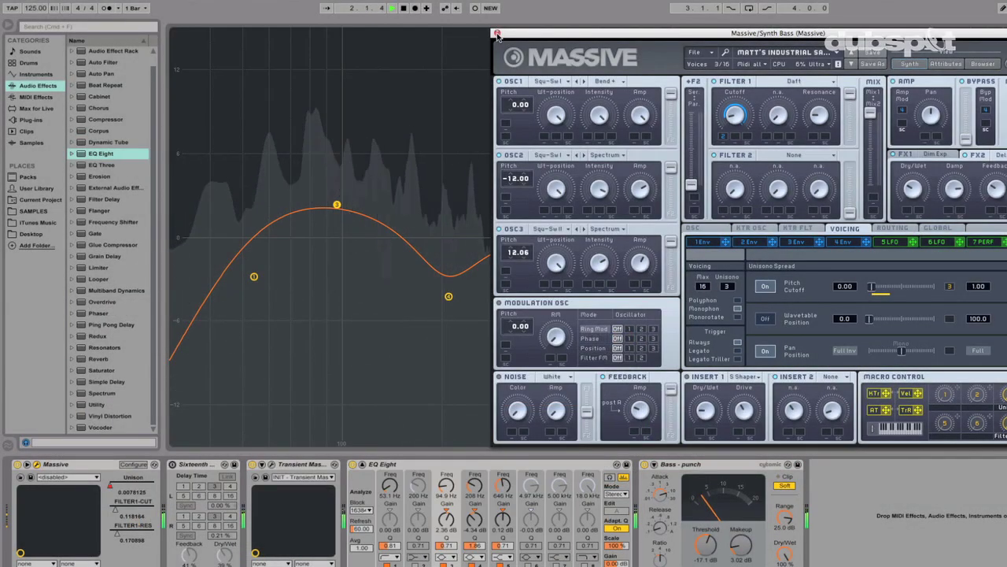
{"action": "left_click", "coordinate": [496, 33]}
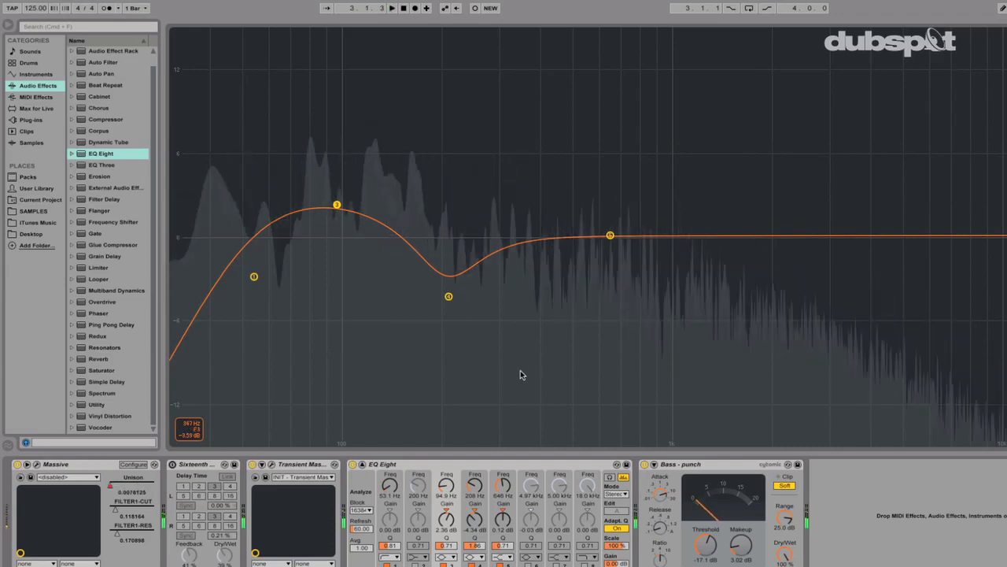
Step: Stop the transport and view the Synth Bass MIDI 7 2-Audio clip's notes
{"action": "key", "text": "space"}
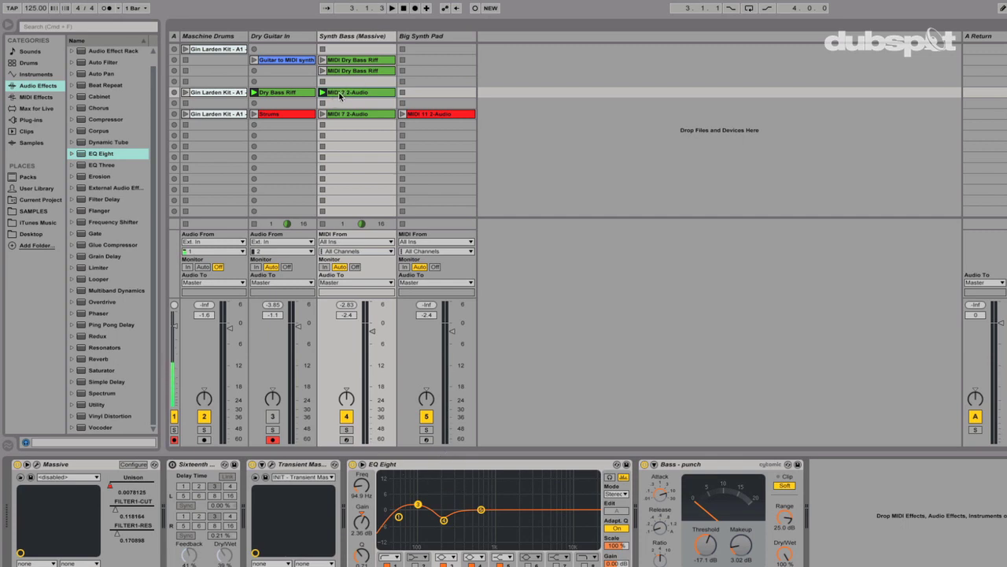
{"action": "left_click", "coordinate": [340, 93]}
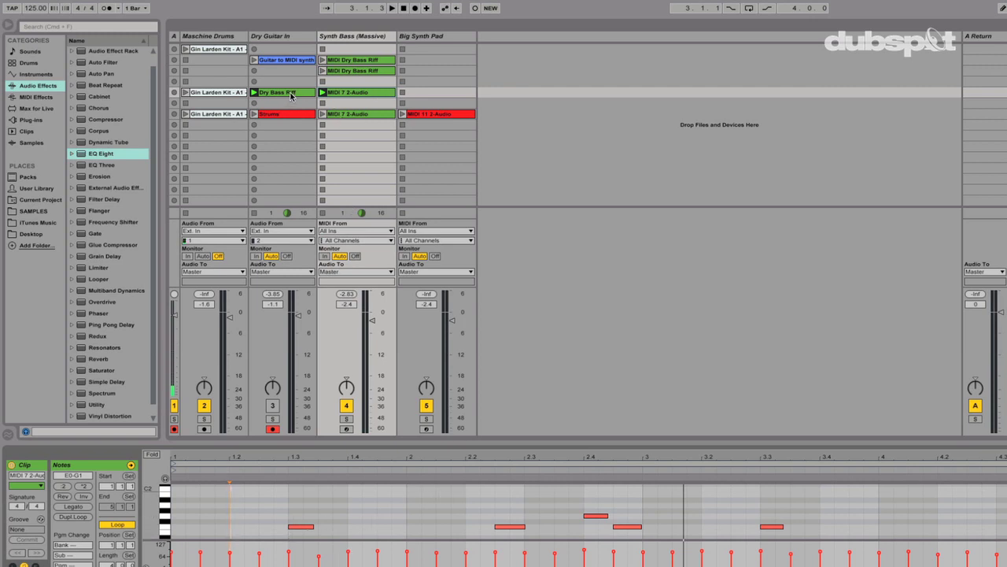
Step: Play and then stop the Strums guitar chord clip
{"action": "left_click", "coordinate": [277, 117]}
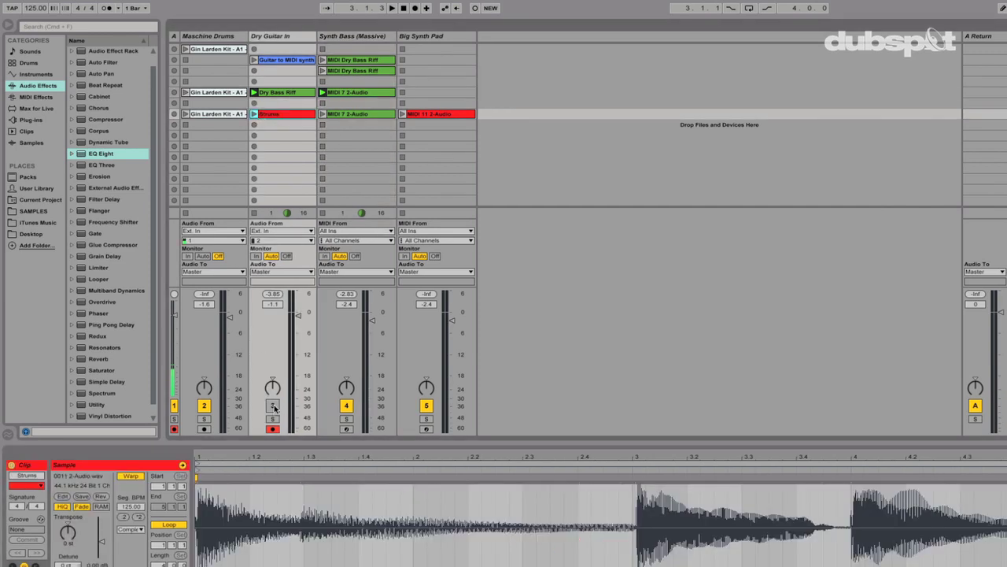
{"action": "left_click", "coordinate": [253, 115]}
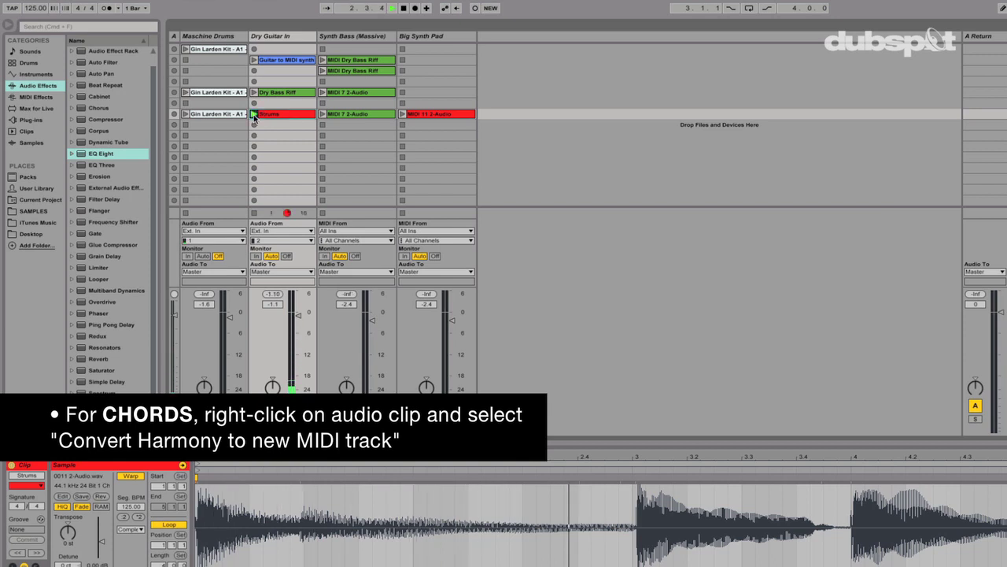
{"action": "left_click", "coordinate": [254, 213]}
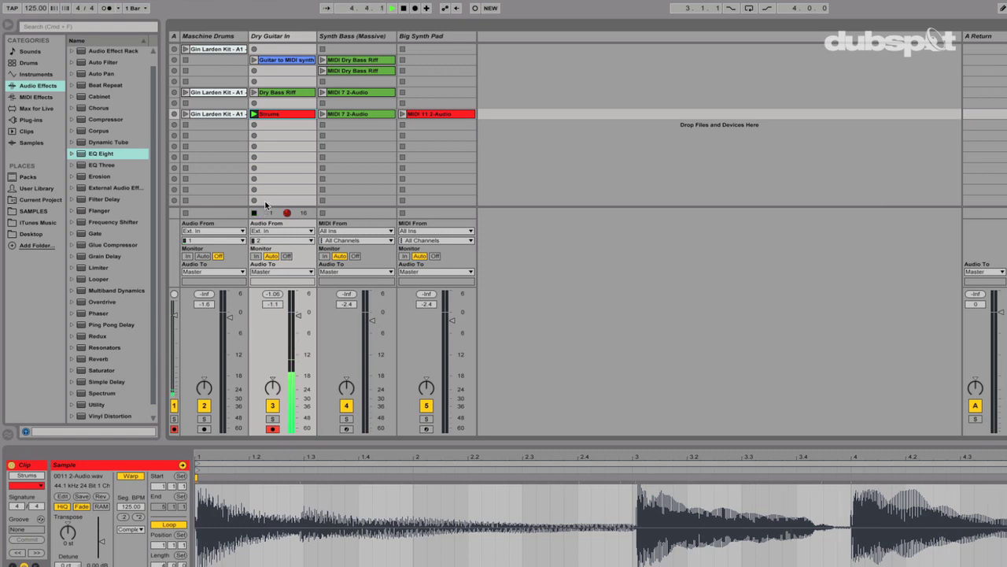
Step: Launch the MIDI 11 2-Audio chord clip, enlarge its note view, and mute Dry Guitar In
{"action": "left_click", "coordinate": [404, 115]}
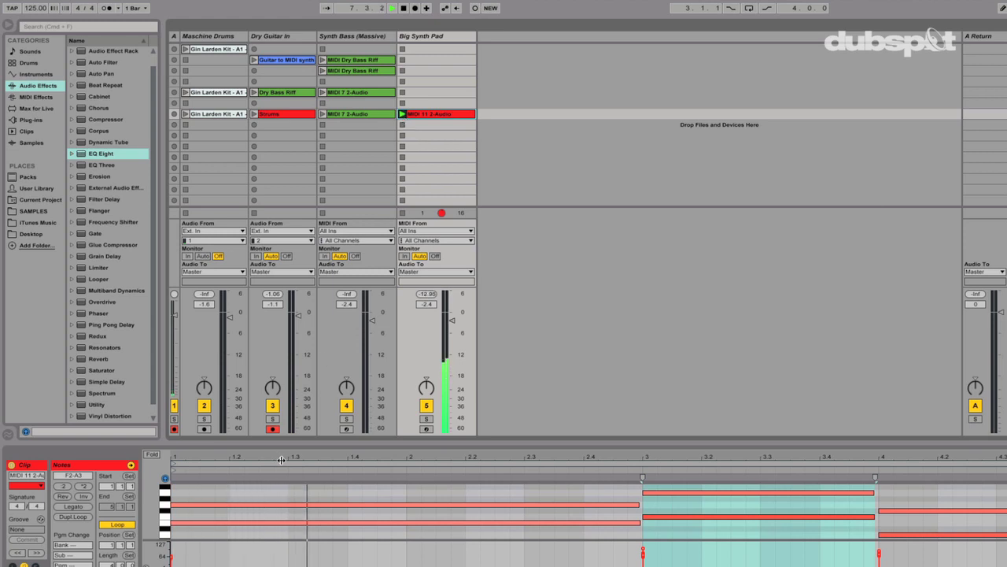
{"action": "left_click_drag", "start_coordinate": [279, 445], "coordinate": [298, 366]}
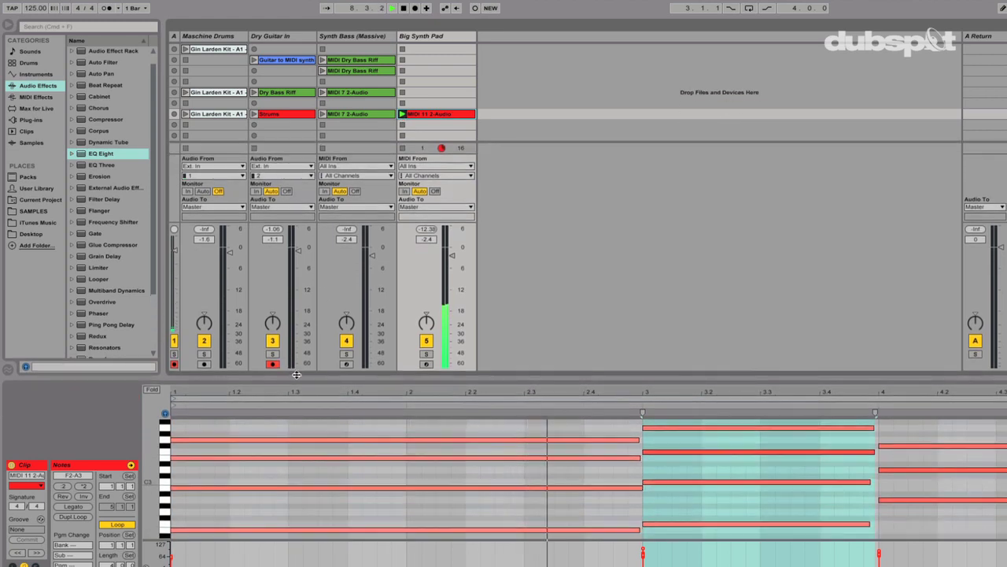
{"action": "left_click", "coordinate": [272, 330]}
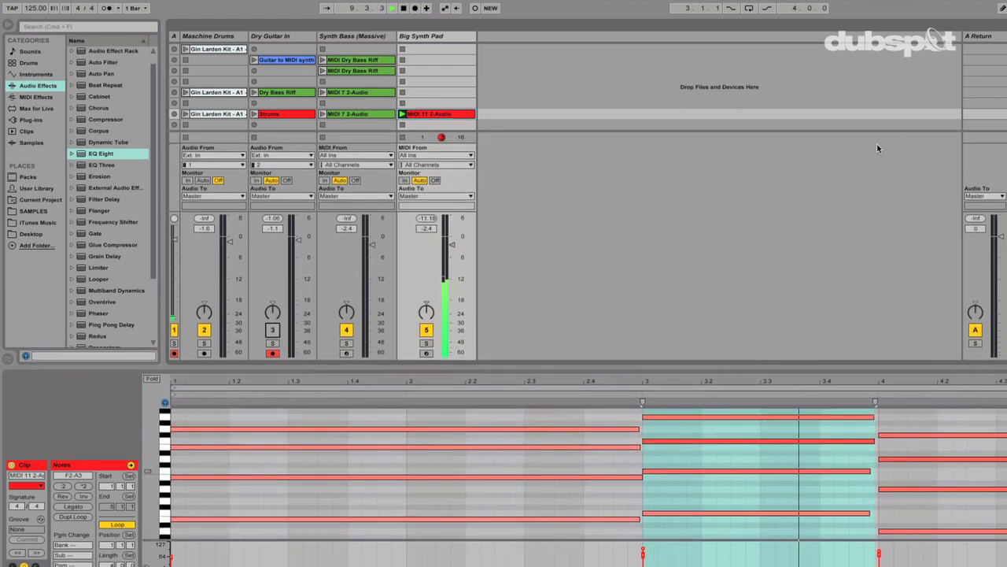